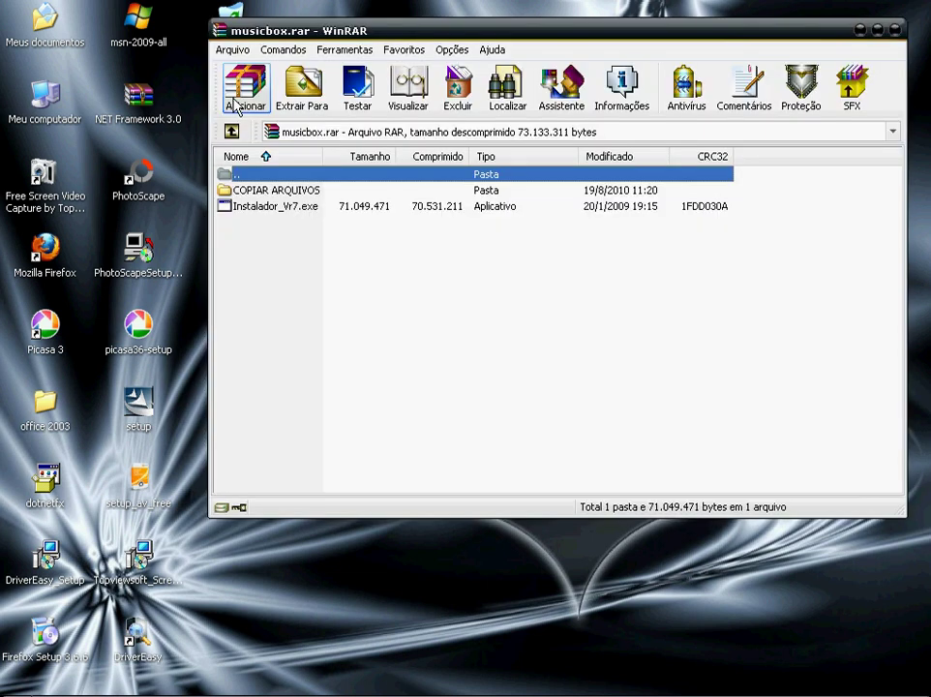
# Step: Extract the COPIAR ARQUIVOS folder and Instalador_Vr7.exe from musicbox.rar to the desktop and close the archive
pyautogui.moveTo(308, 260); pyautogui.dragTo(416, 578)
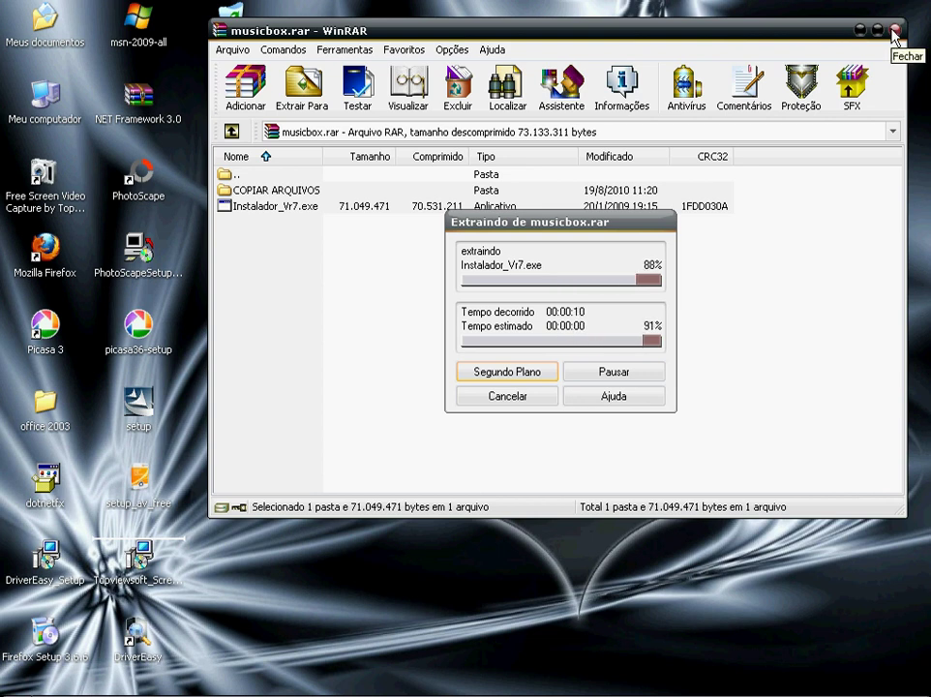
pyautogui.click(896, 32)
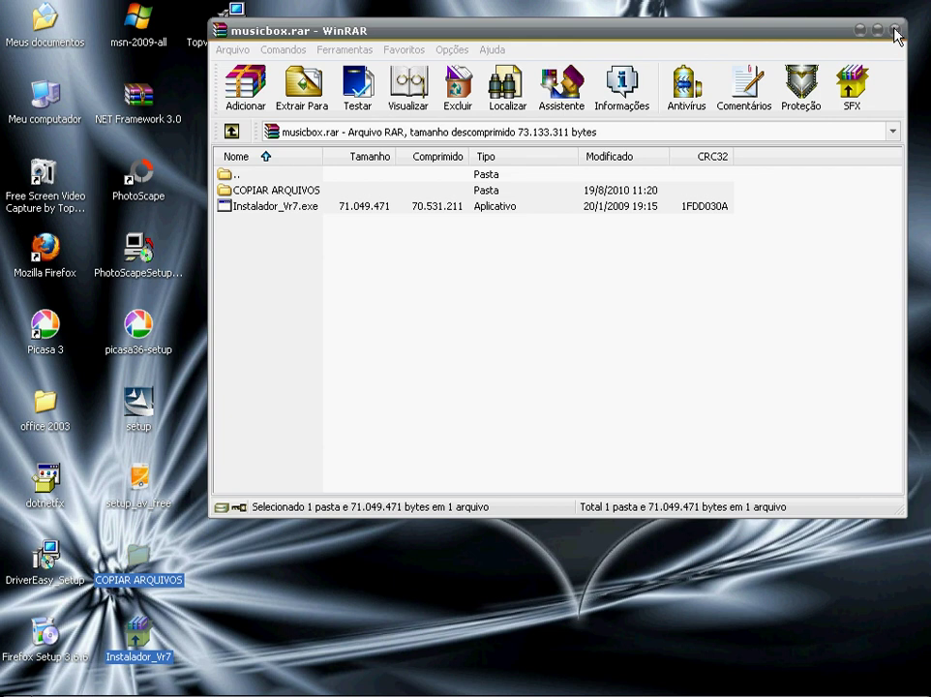
pyautogui.click(896, 31)
pyautogui.click(232, 639)
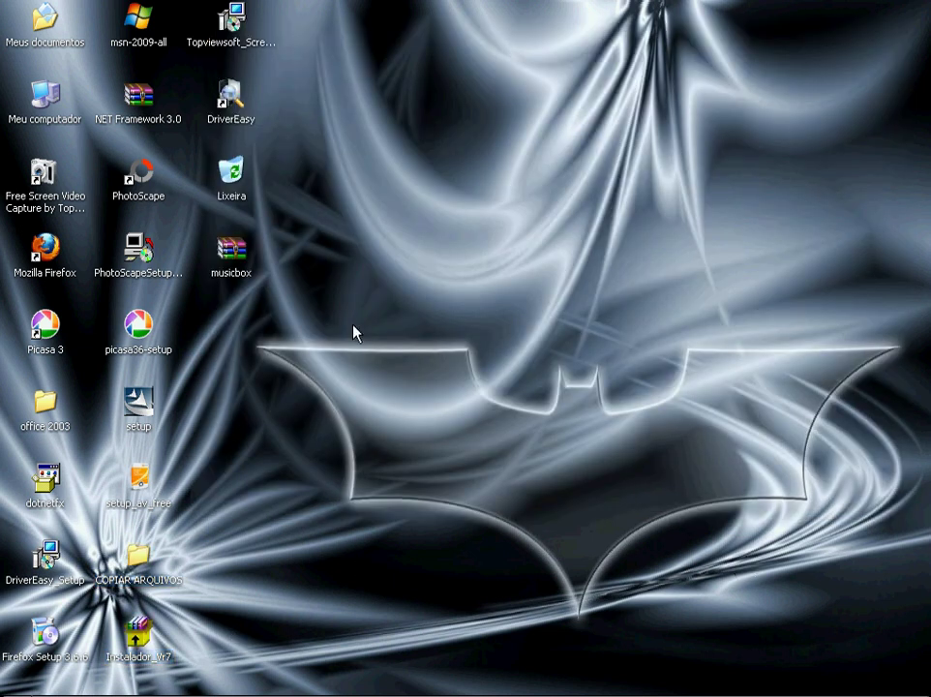
# Step: Open the properties of Conexão local 2 from the Control Panel's network connections
pyautogui.press('super')
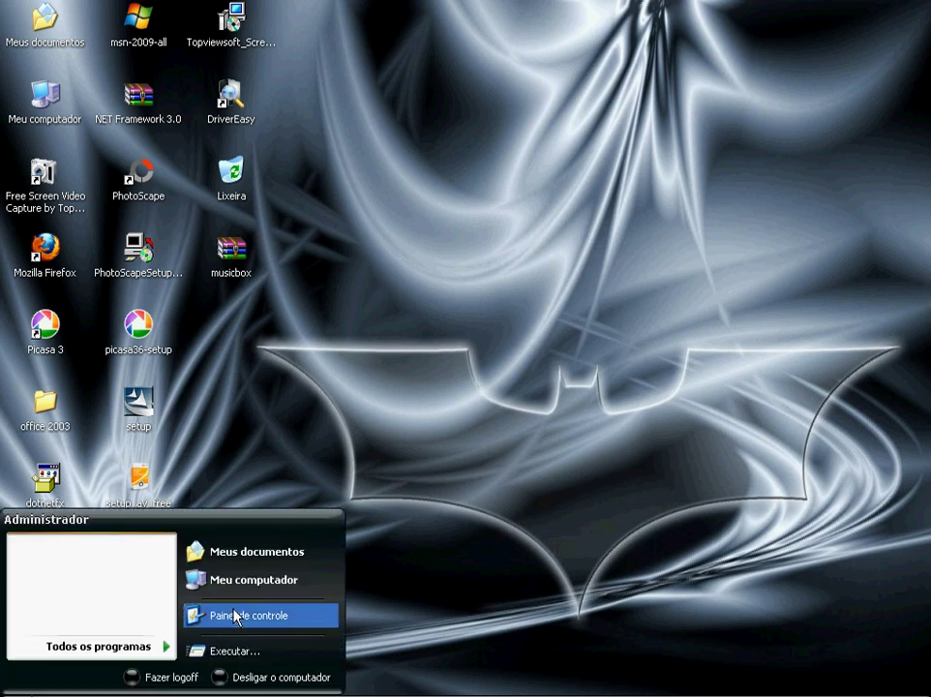
pyautogui.click(242, 616)
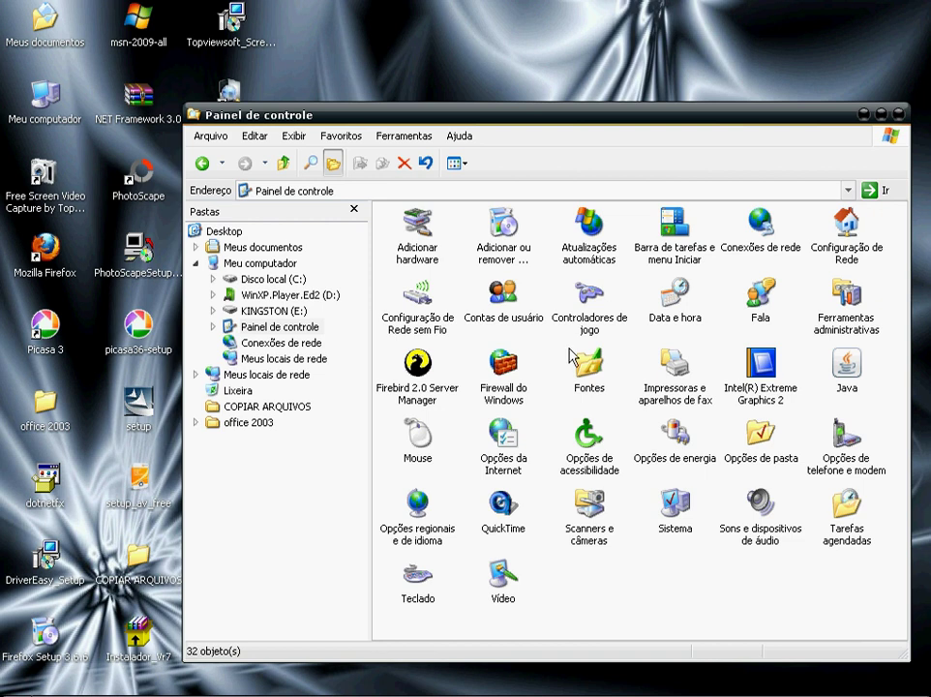
pyautogui.click(764, 240)
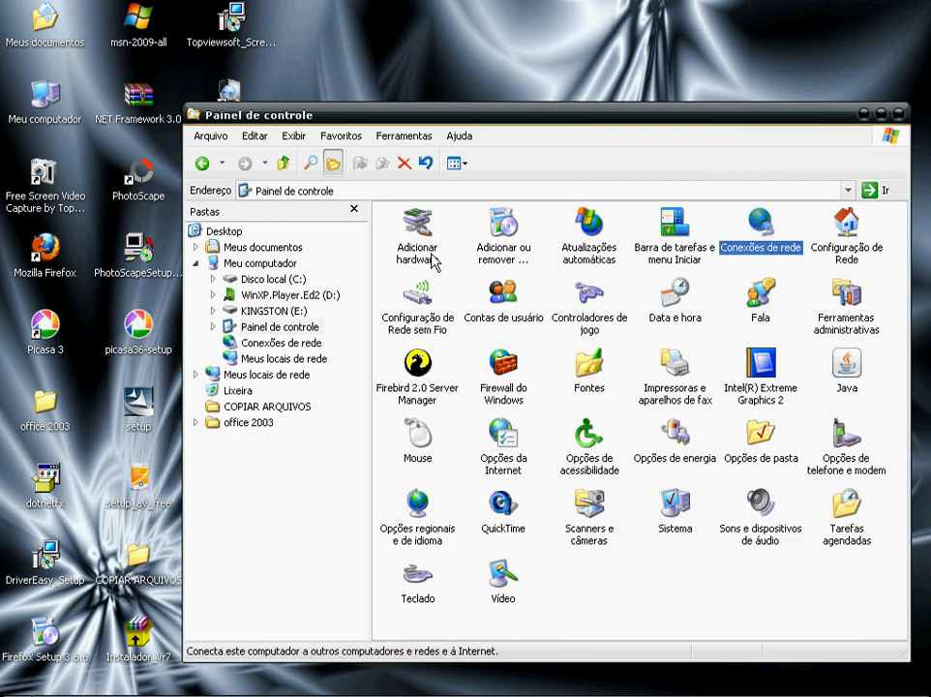
pyautogui.press('Return')
pyautogui.click(412, 445)
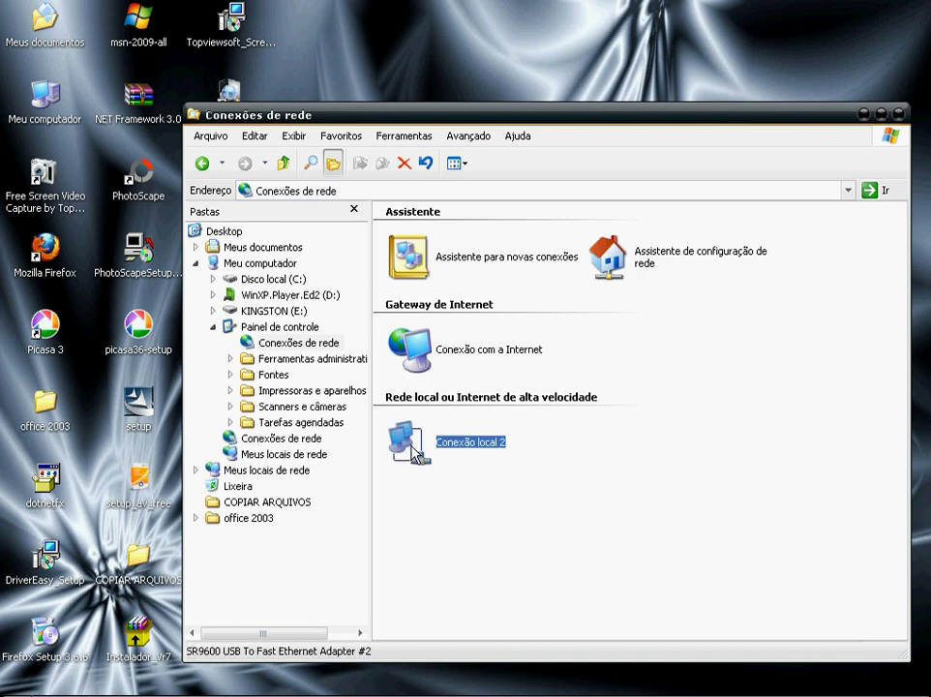
pyautogui.rightClick(424, 445)
pyautogui.click(459, 594)
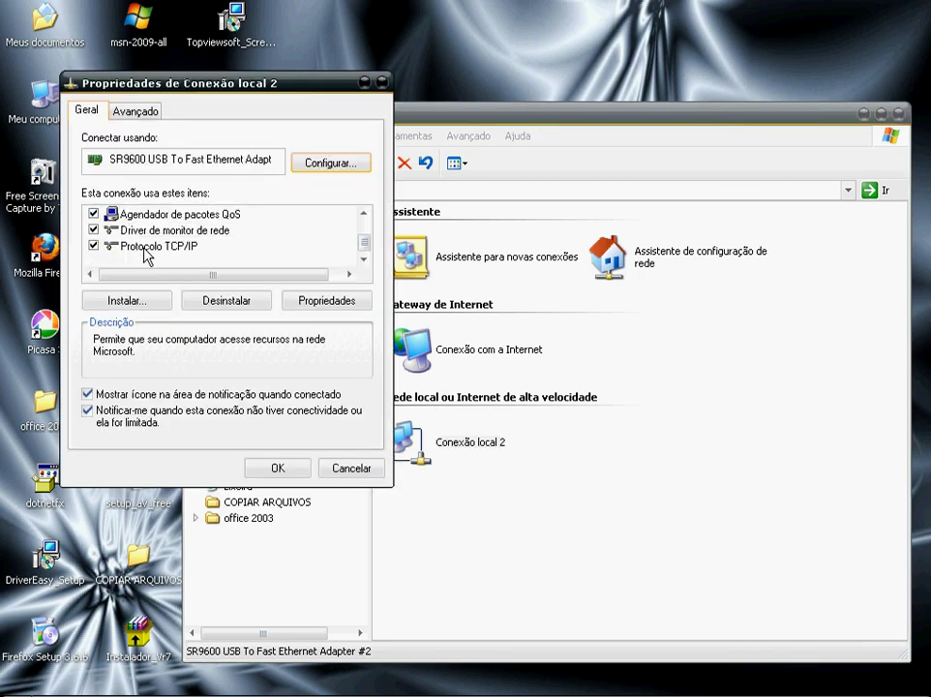
# Step: Set the connection's TCP/IP address to 192.168.1.1 with subnet mask 255.255.255.0, apply the settings and close the network connections
pyautogui.doubleClick(143, 255)
pyautogui.click(140, 280)
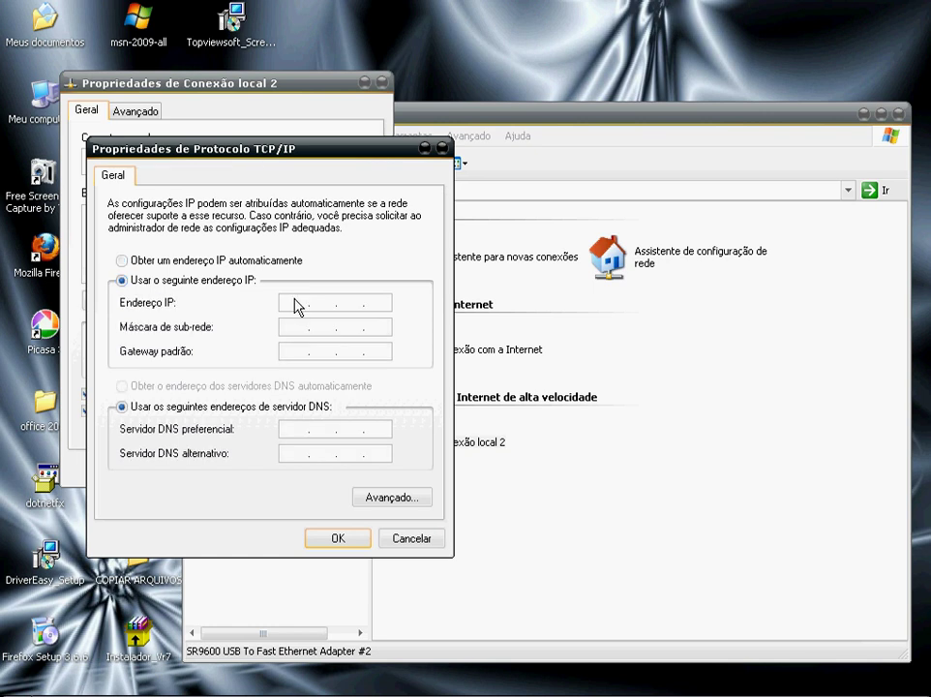
pyautogui.write('192.168.1.1')
pyautogui.press('Tab')
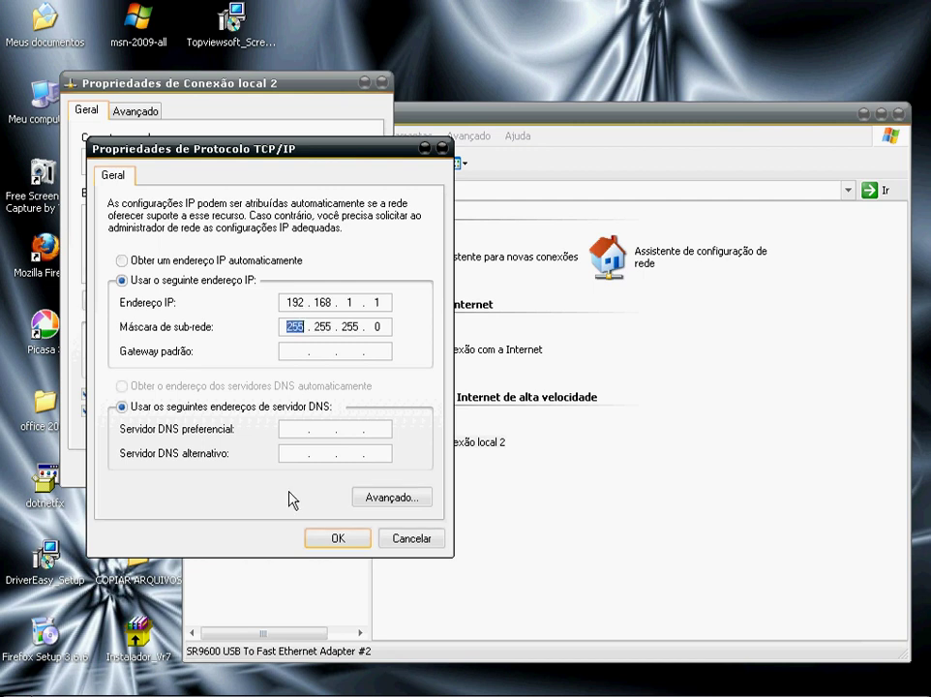
pyautogui.click(338, 538)
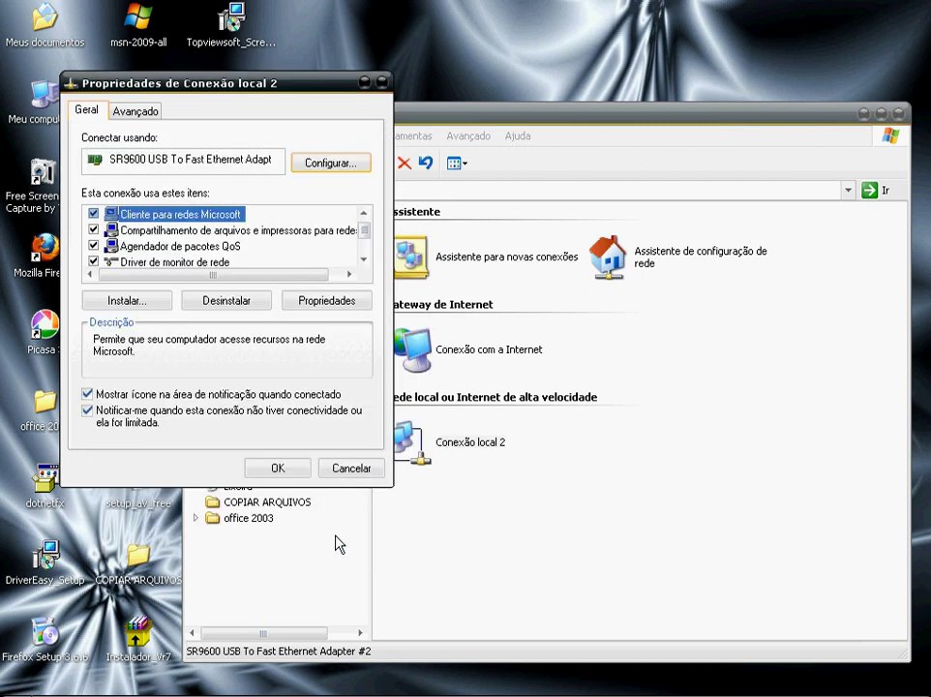
pyautogui.click(276, 469)
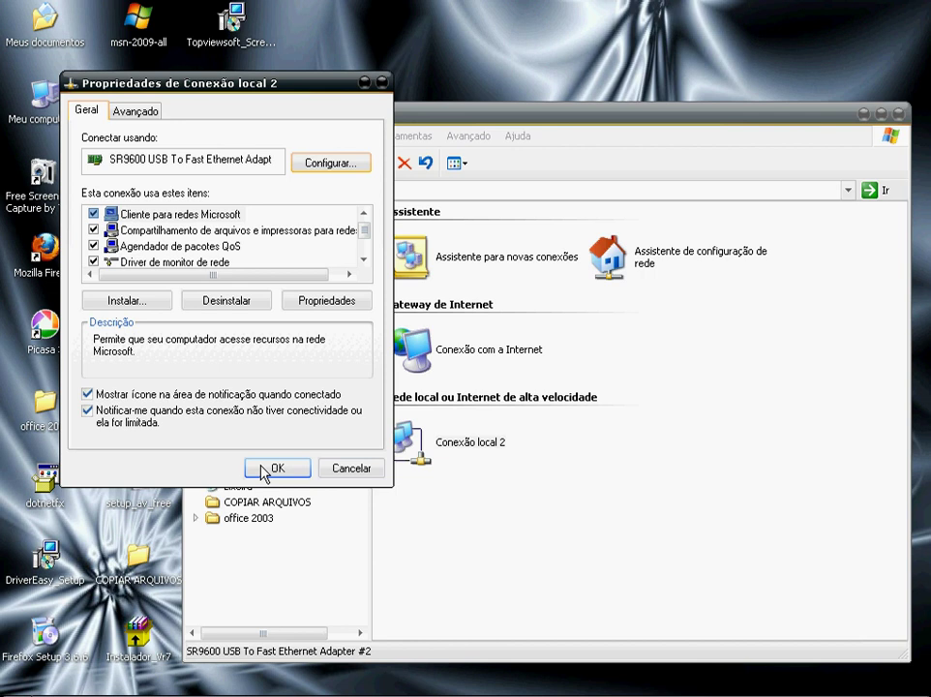
pyautogui.click(267, 469)
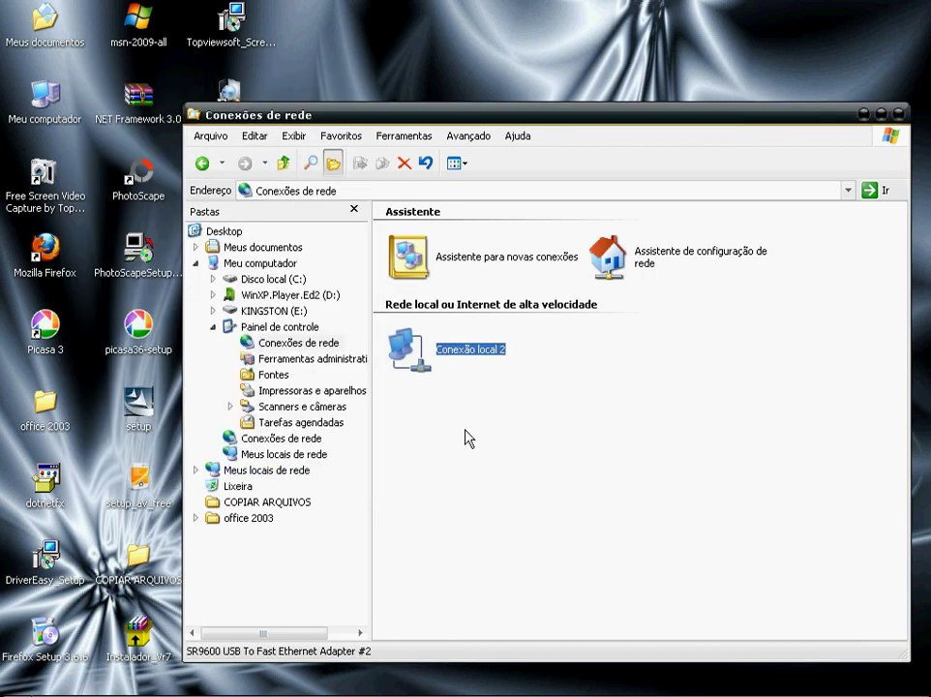
pyautogui.click(899, 114)
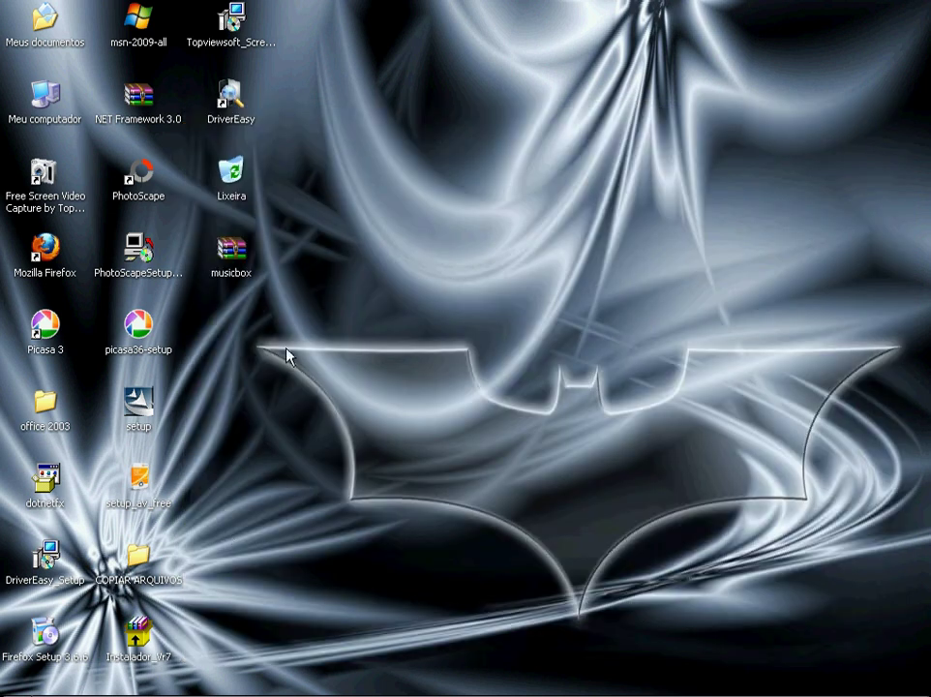
# Step: Run Instalador_Vr7 from the desktop, continue past its console pause and dismiss the information bar notice over the manual
pyautogui.click(138, 634)
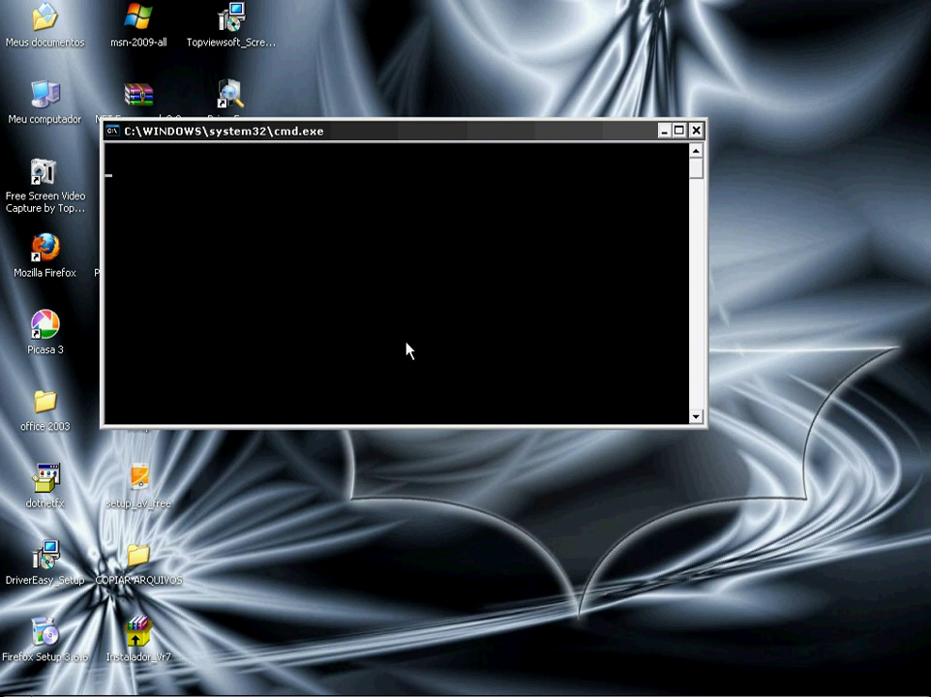
pyautogui.moveTo(437, 137); pyautogui.dragTo(518, 132)
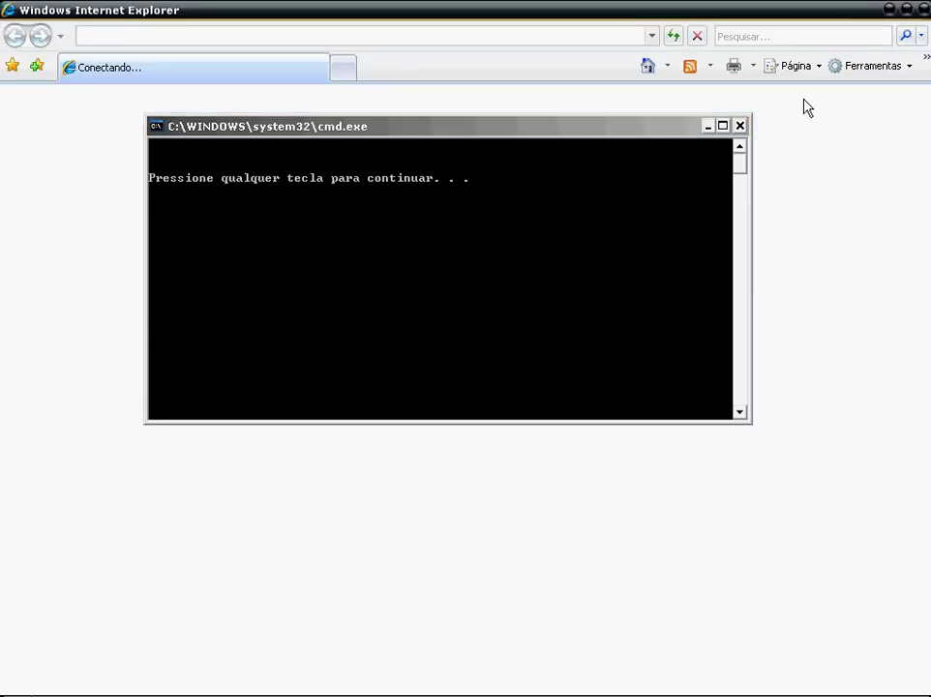
pyautogui.click(542, 205)
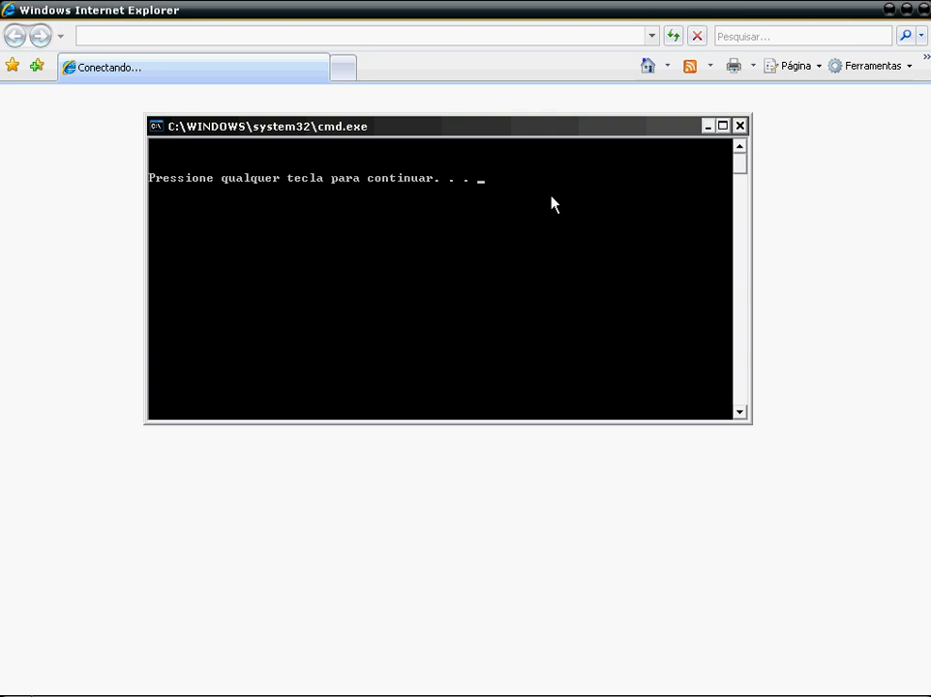
pyautogui.press('Return')
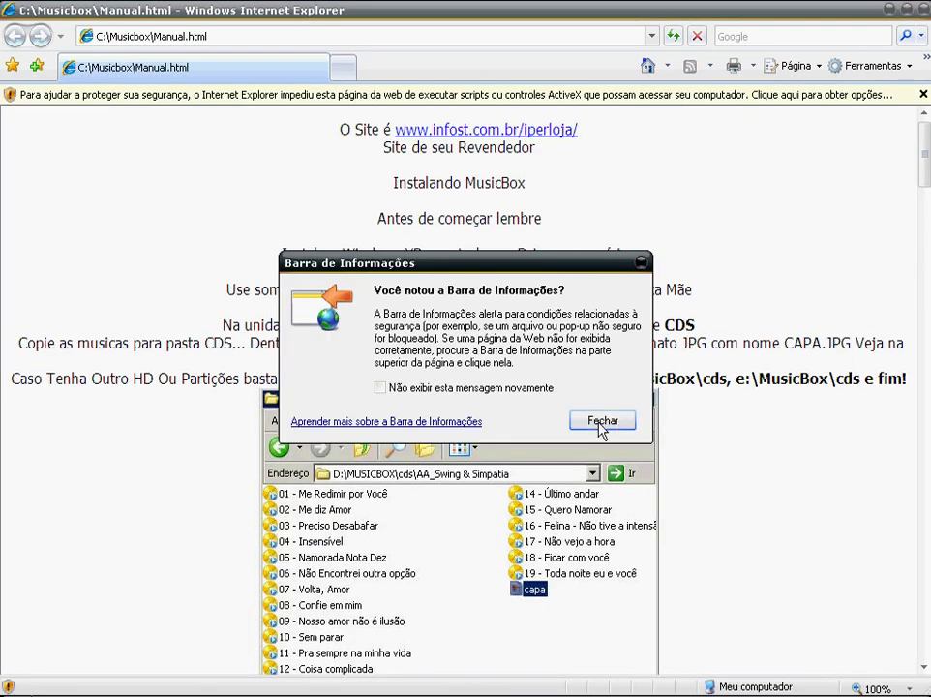
pyautogui.click(604, 421)
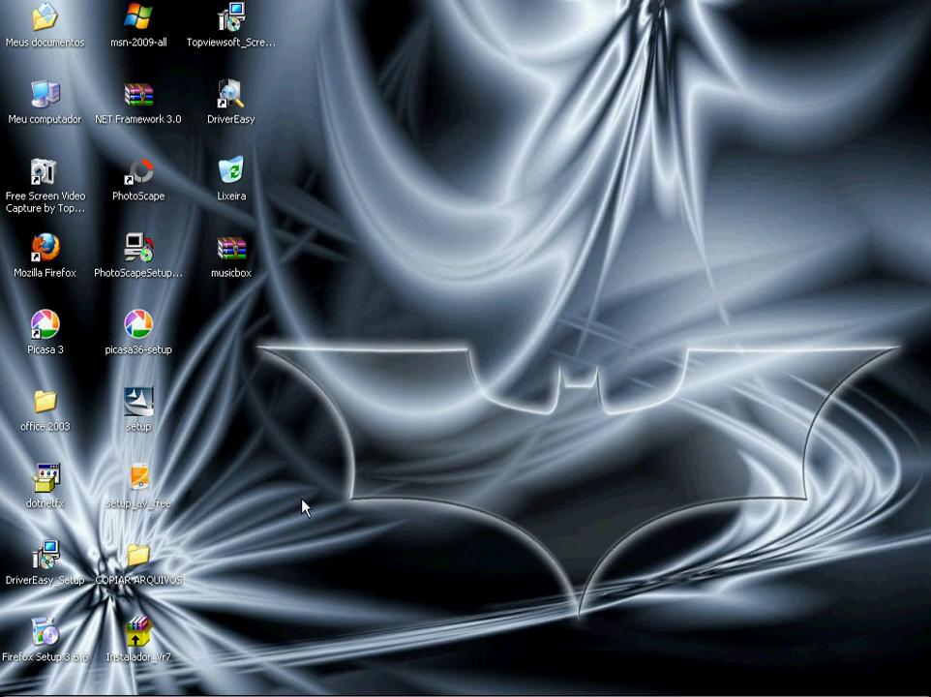
# Step: Copy the desktop folder COPIAR ARQUIVOS into C:\Musicbox, replacing the existing folder of the same name
pyautogui.click(138, 559)
pyautogui.rightClick(138, 559)
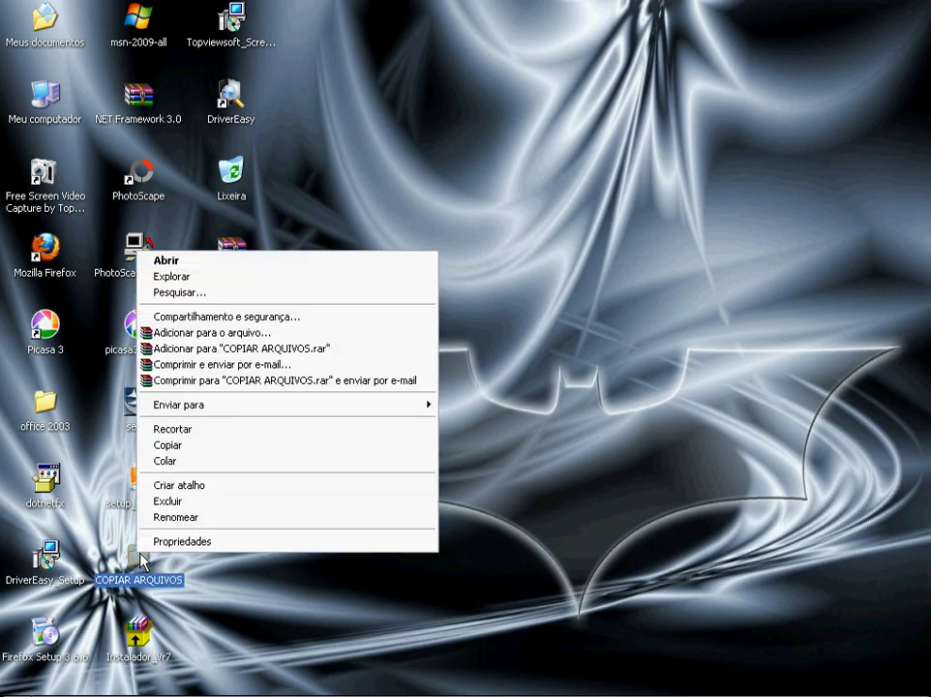
pyautogui.click(201, 444)
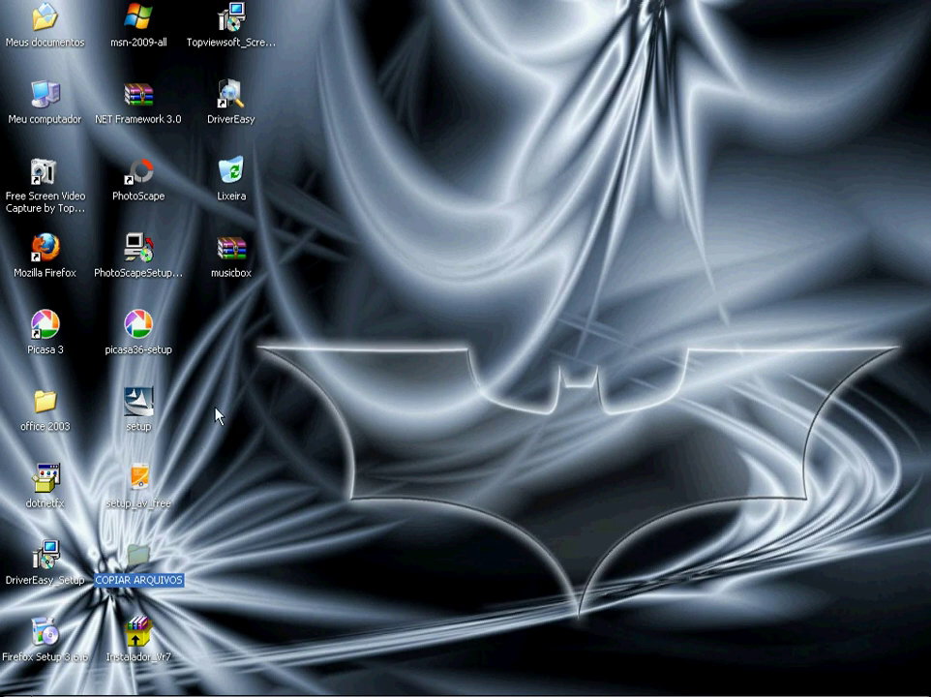
pyautogui.doubleClick(48, 105)
pyautogui.doubleClick(53, 163)
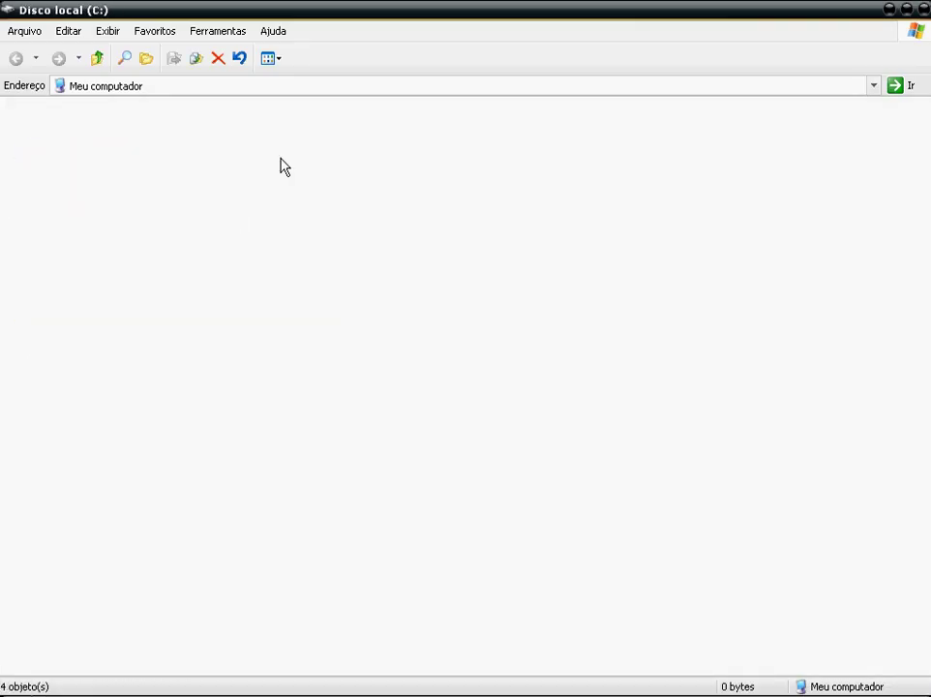
pyautogui.doubleClick(440, 141)
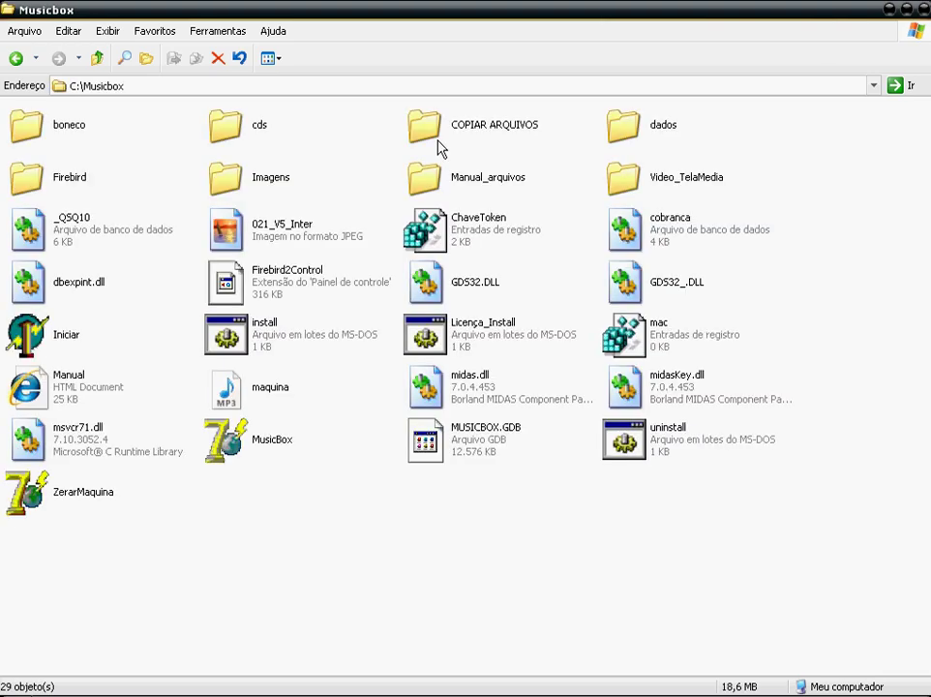
pyautogui.rightClick(362, 149)
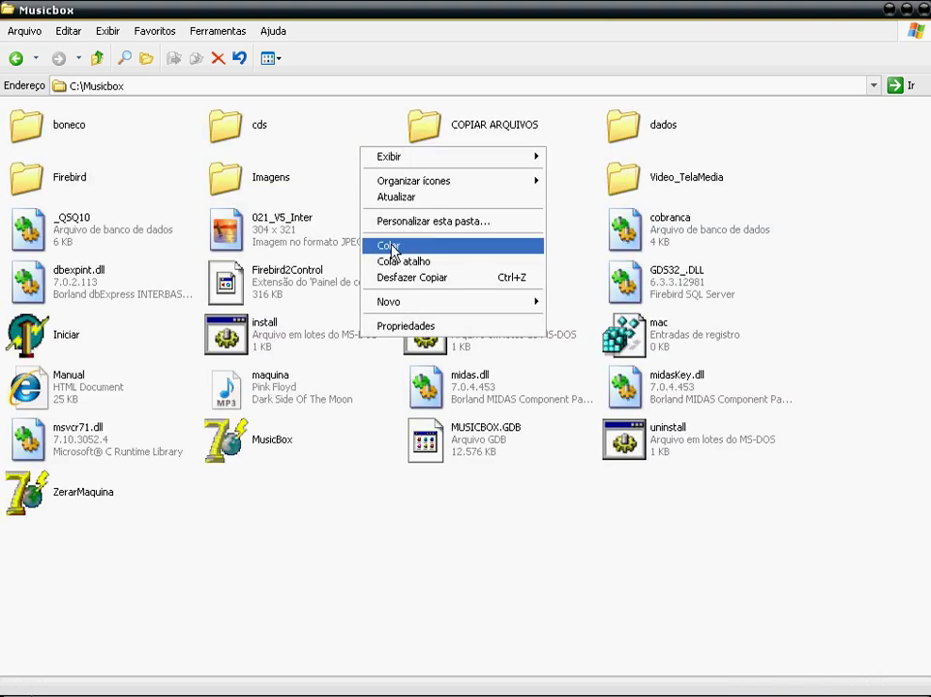
pyautogui.click(392, 250)
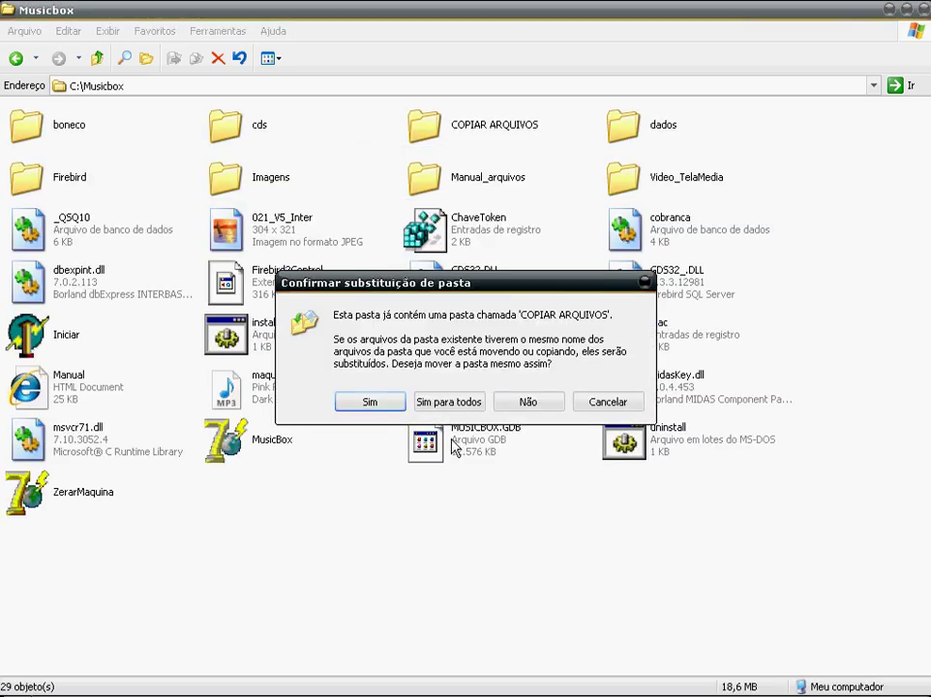
pyautogui.click(370, 401)
pyautogui.click(459, 463)
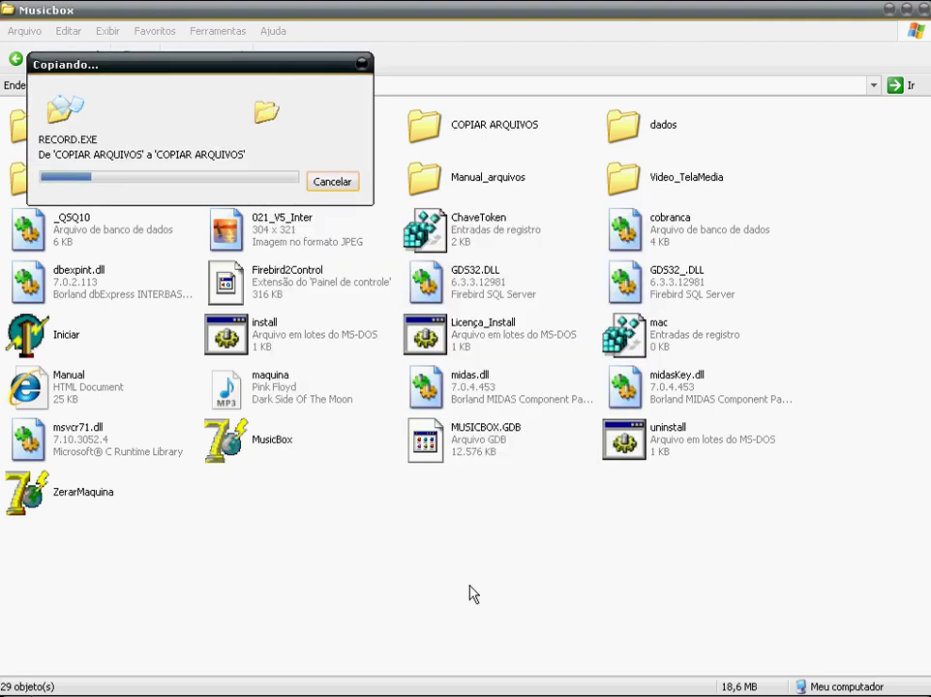
pyautogui.click(342, 192)
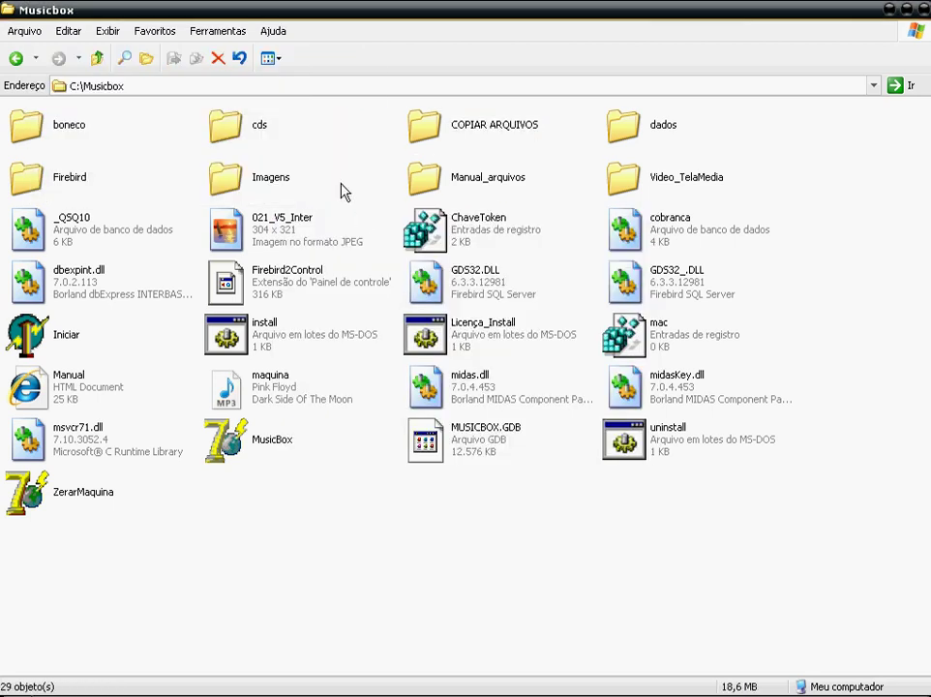
# Step: Launch the RECORD program from the C:\Musicbox\COPIAR ARQUIVOS folder
pyautogui.doubleClick(422, 133)
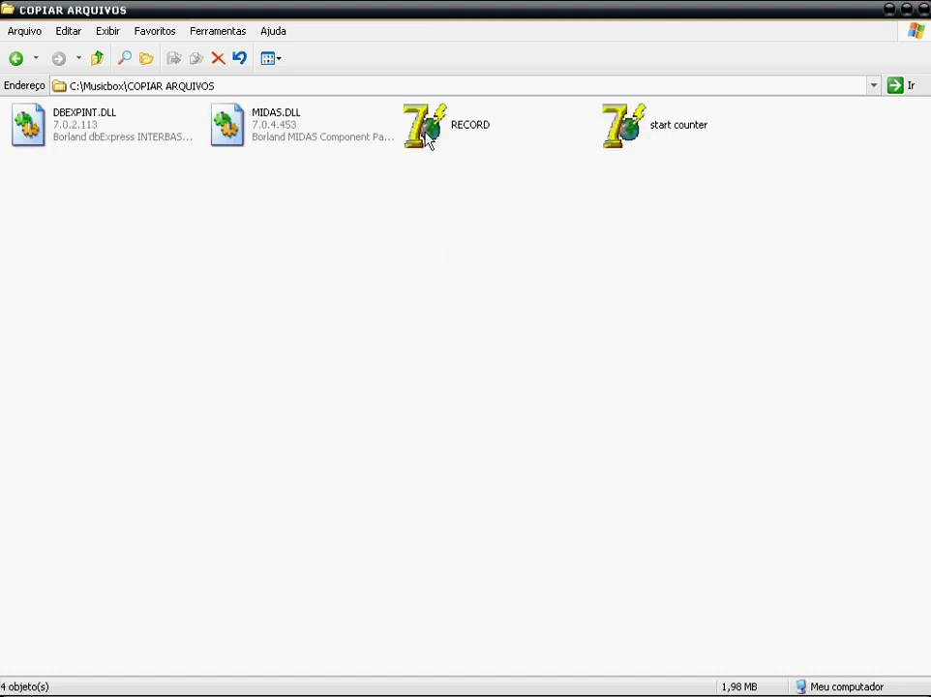
pyautogui.click(429, 132)
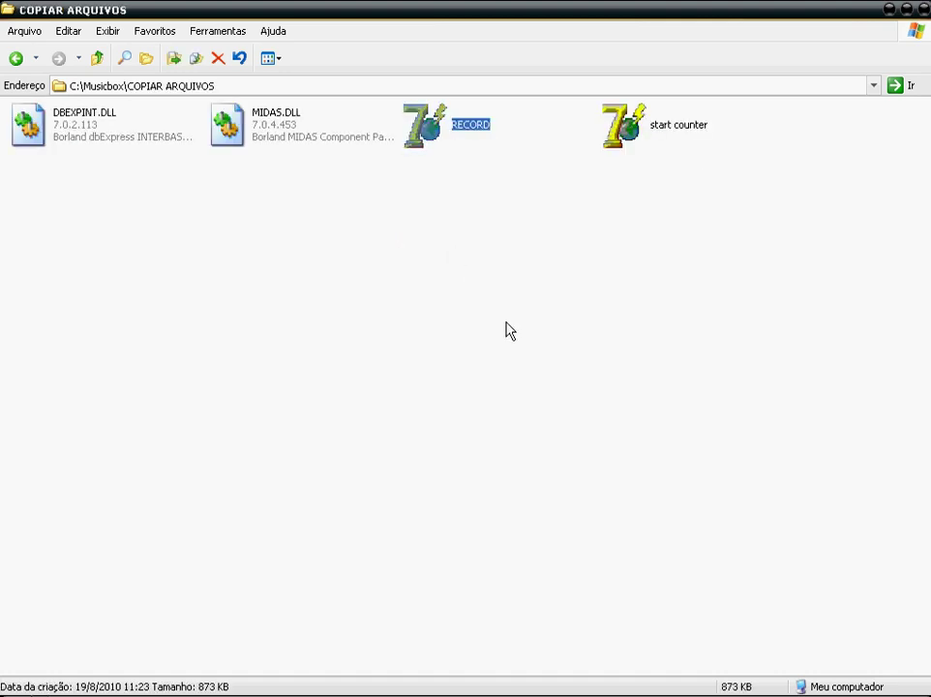
pyautogui.press('Return')
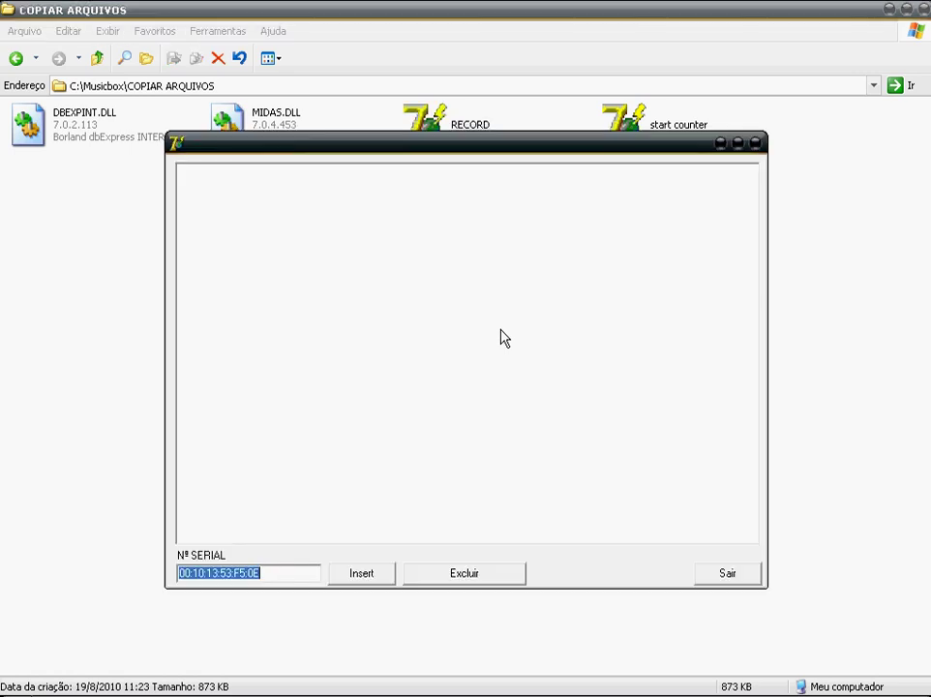
# Step: Clear the serial list, insert the prefilled serial number into it and exit the RECORD program
pyautogui.click(473, 575)
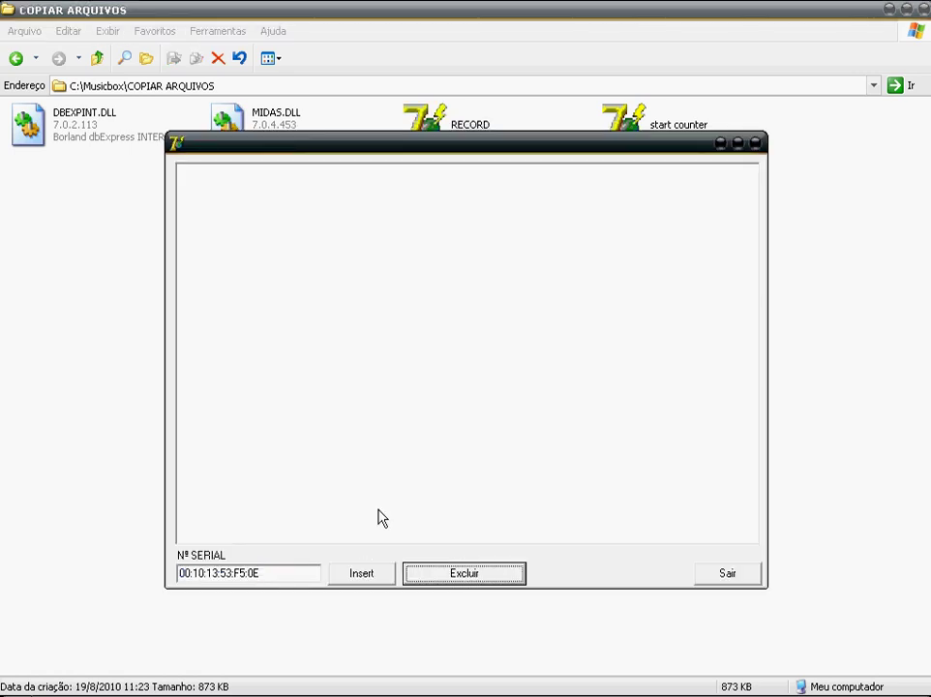
pyautogui.click(360, 575)
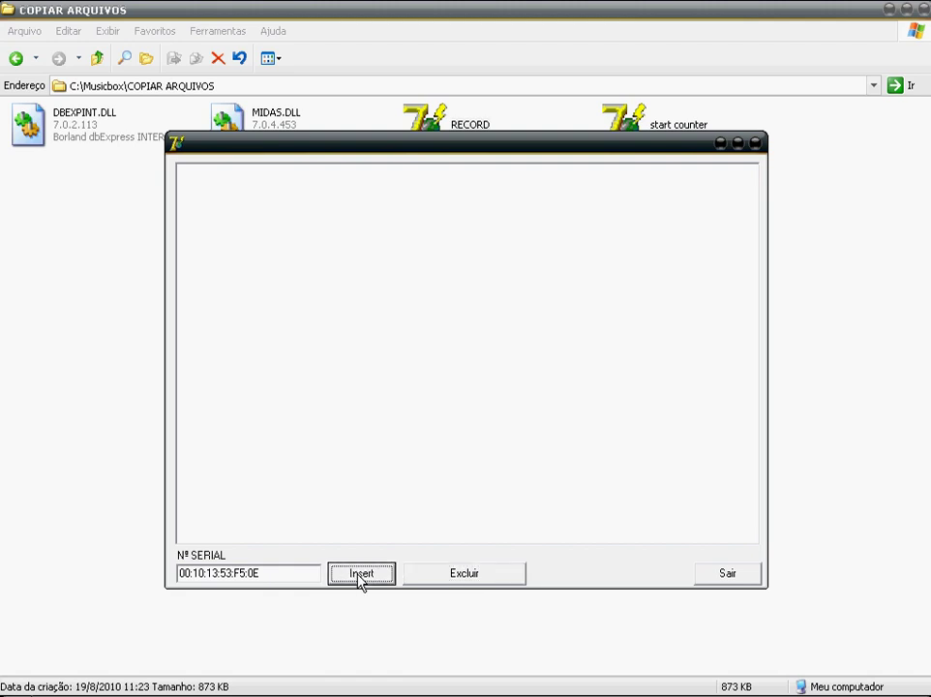
pyautogui.click(360, 576)
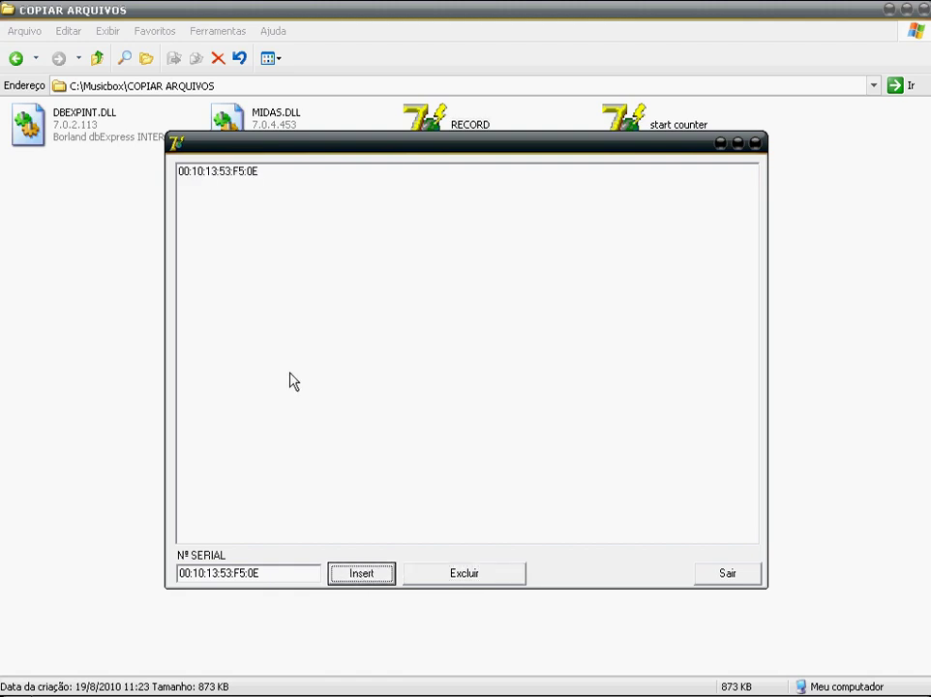
pyautogui.moveTo(206, 187); pyautogui.dragTo(179, 172)
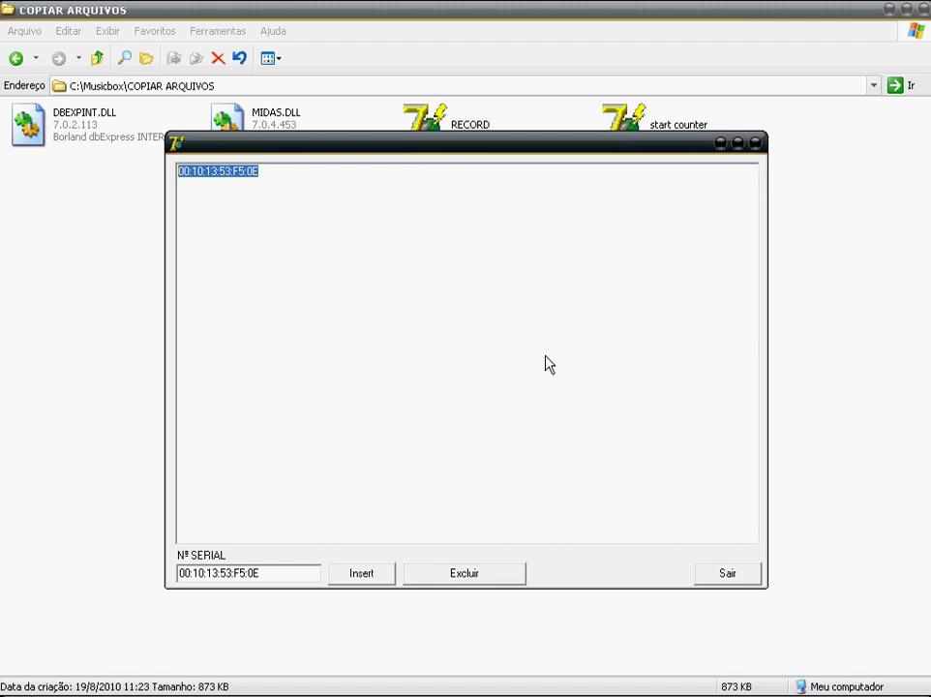
pyautogui.click(726, 575)
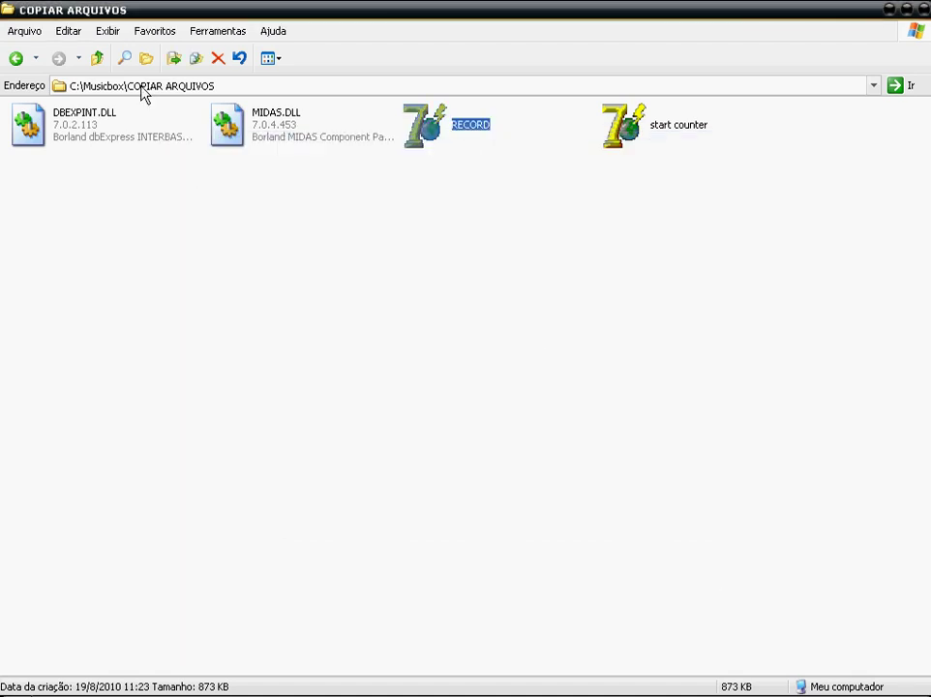
# Step: Close the COPIAR ARQUIVOS window and launch the Iniciar program from the C:\Musicbox folder
pyautogui.click(922, 10)
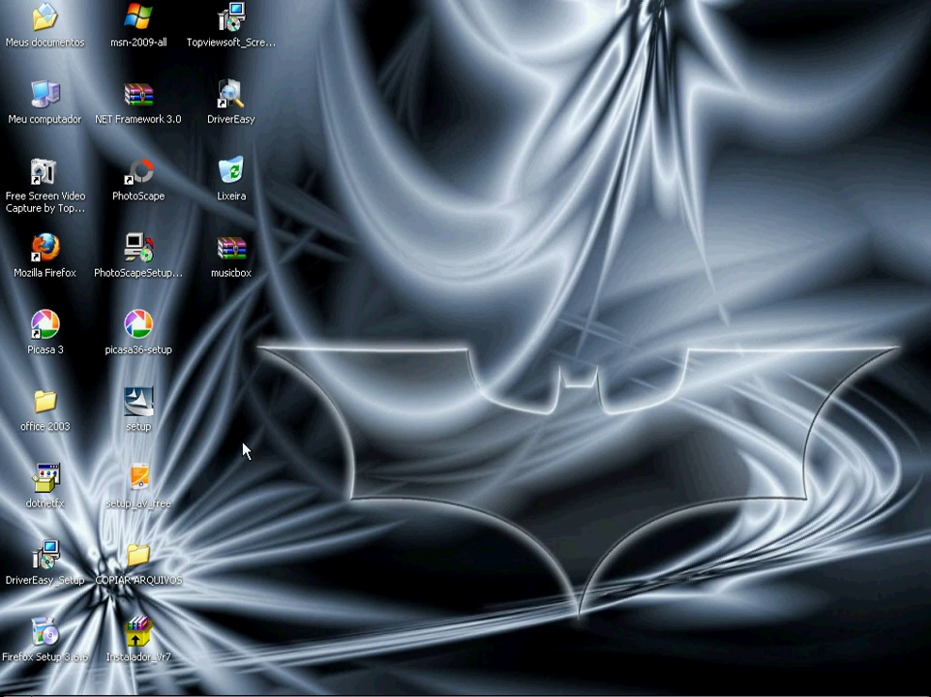
pyautogui.doubleClick(43, 102)
pyautogui.doubleClick(27, 158)
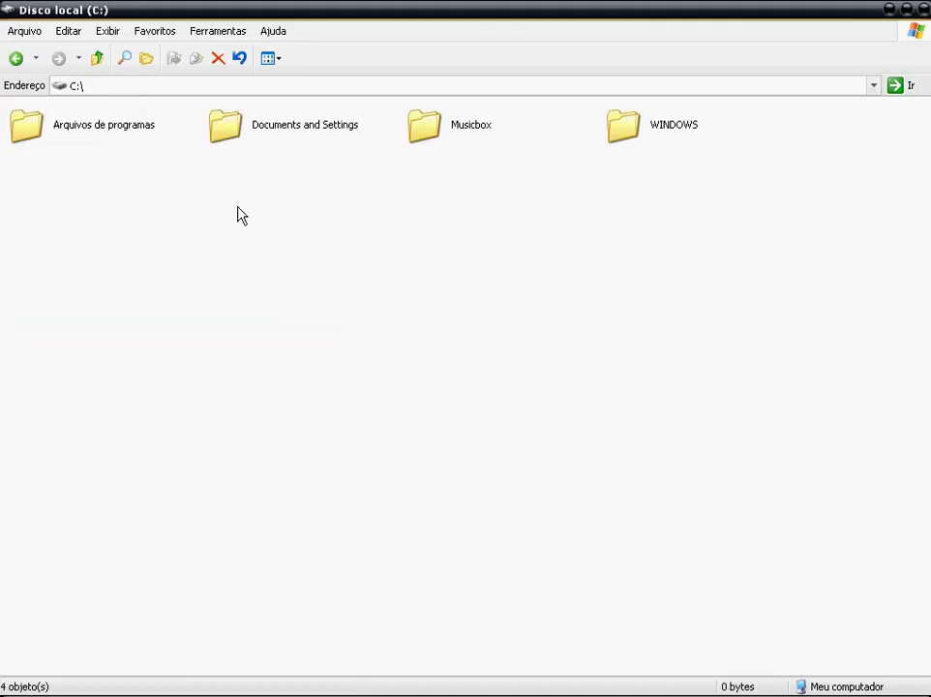
pyautogui.doubleClick(439, 139)
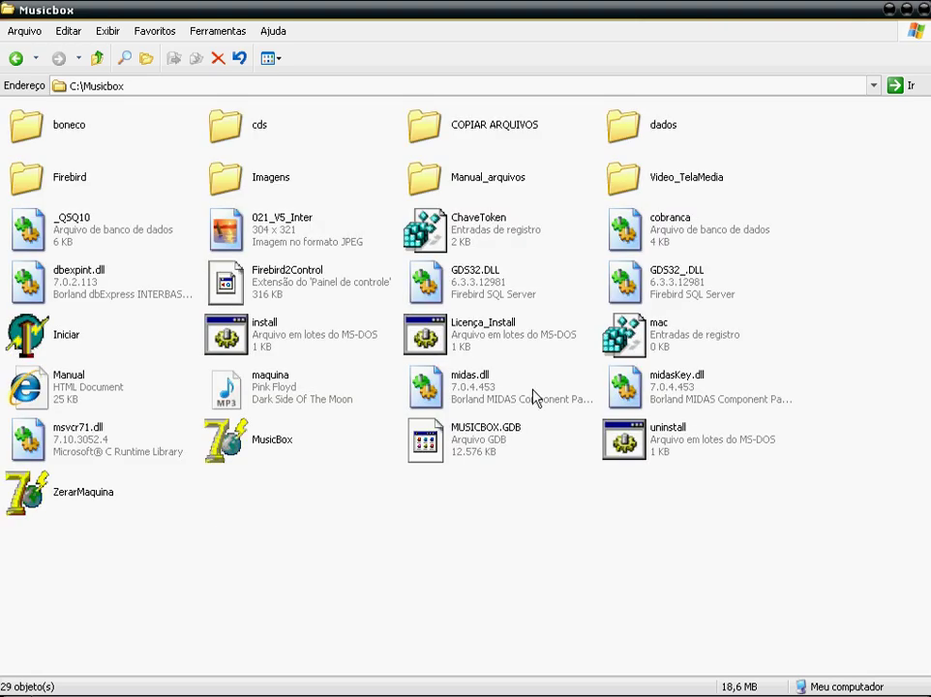
pyautogui.click(58, 334)
pyautogui.press('Return')
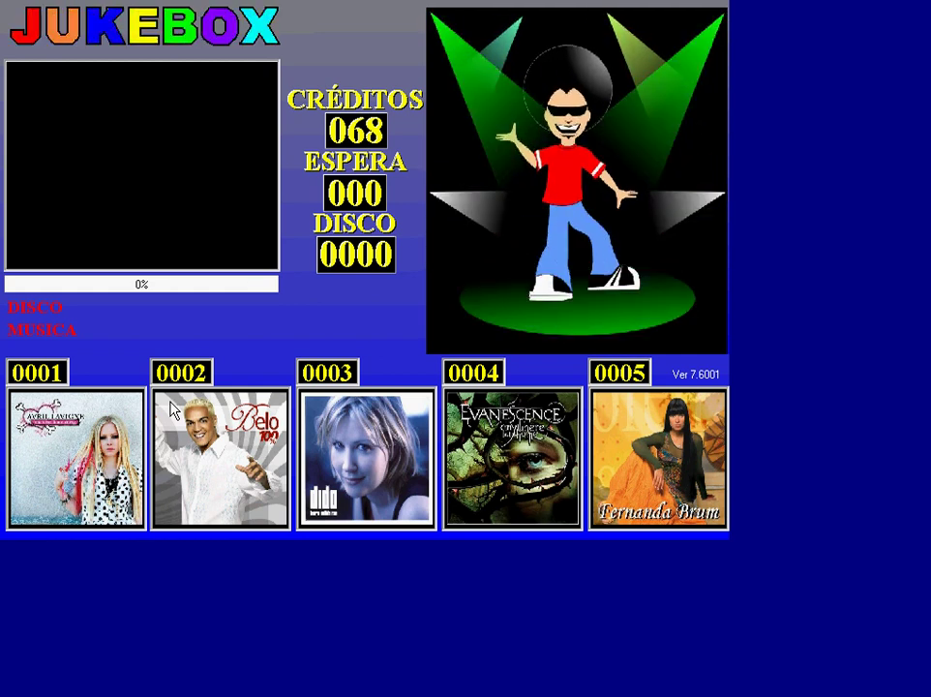
# Step: View the jukebox's SETUP screen, return to the album view and shift the cover row so album 0007 comes first
pyautogui.press('F12')
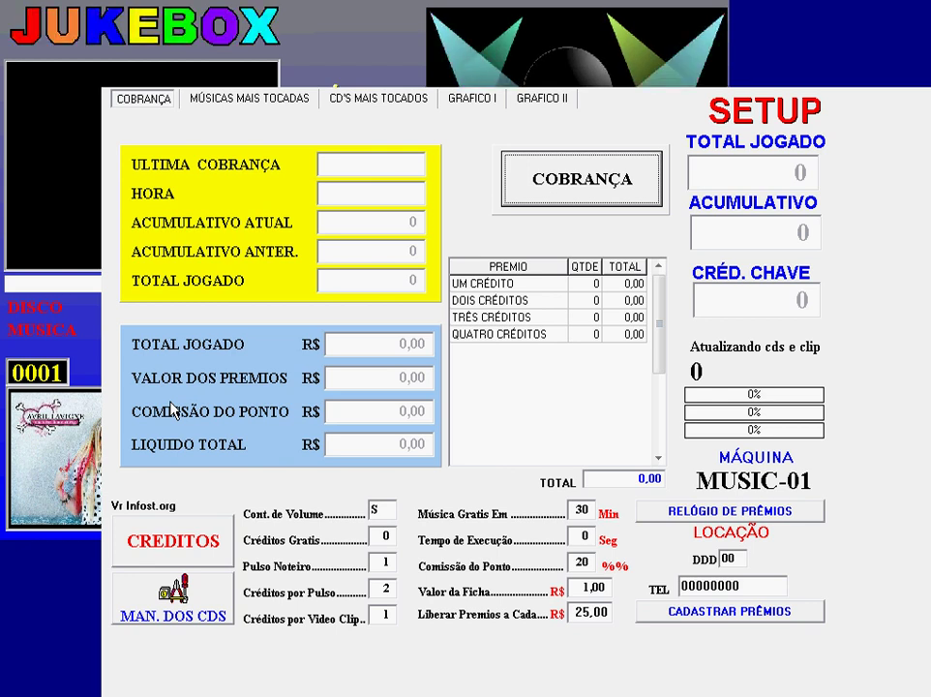
pyautogui.press('Escape')
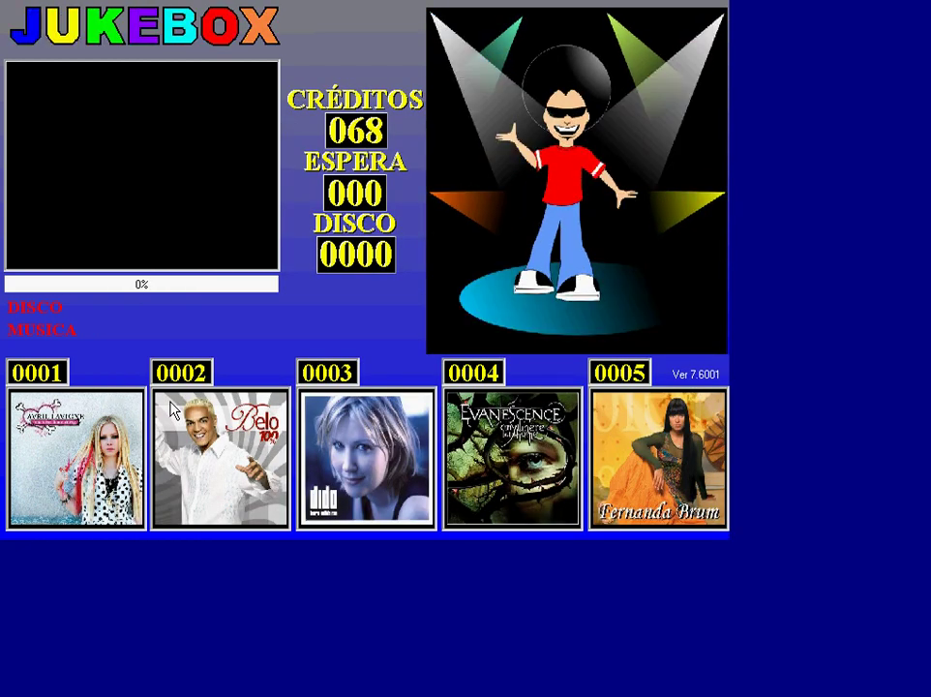
pyautogui.press('Right')
pyautogui.press('Left')
pyautogui.press('Left')
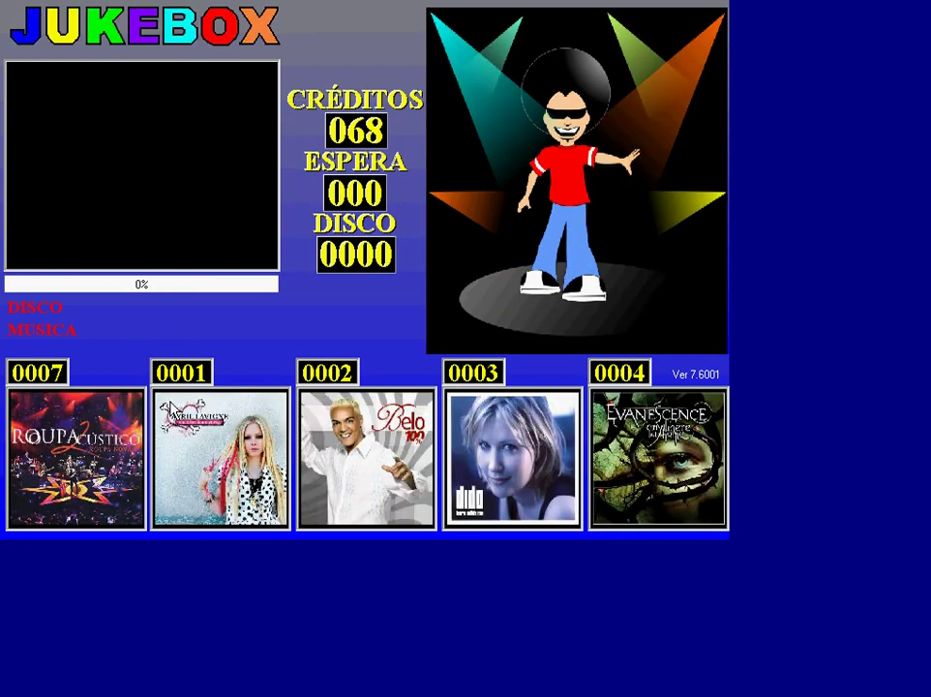
# Step: Browse the track lists of several albums, including 0004, and highlight REFEM DO CORAÇAO on album 0002
pyautogui.click(366, 458)
pyautogui.click(512, 458)
pyautogui.click(366, 458)
pyautogui.click(658, 458)
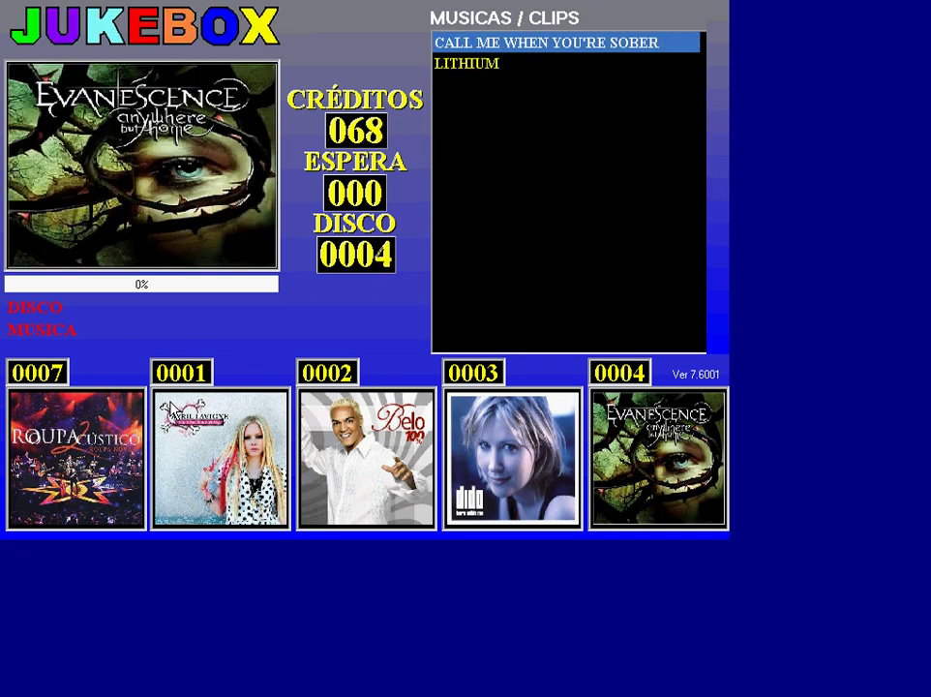
pyautogui.click(366, 458)
pyautogui.click(566, 63)
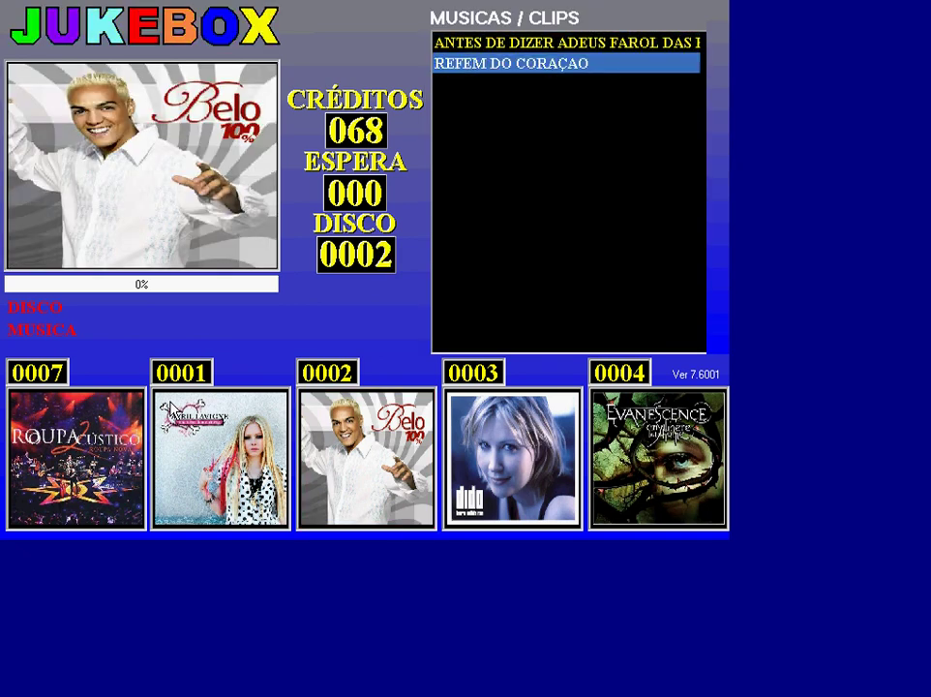
pyautogui.press('Up')
pyautogui.press('Down')
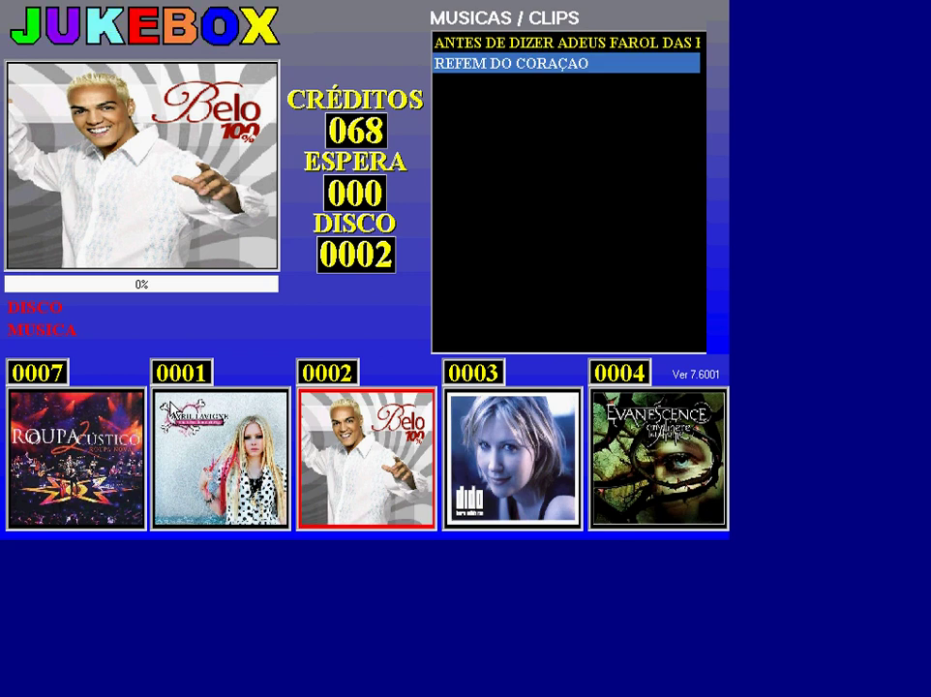
# Step: Exit the jukebox program and close the C:\Musicbox folder window
pyautogui.press('Return')
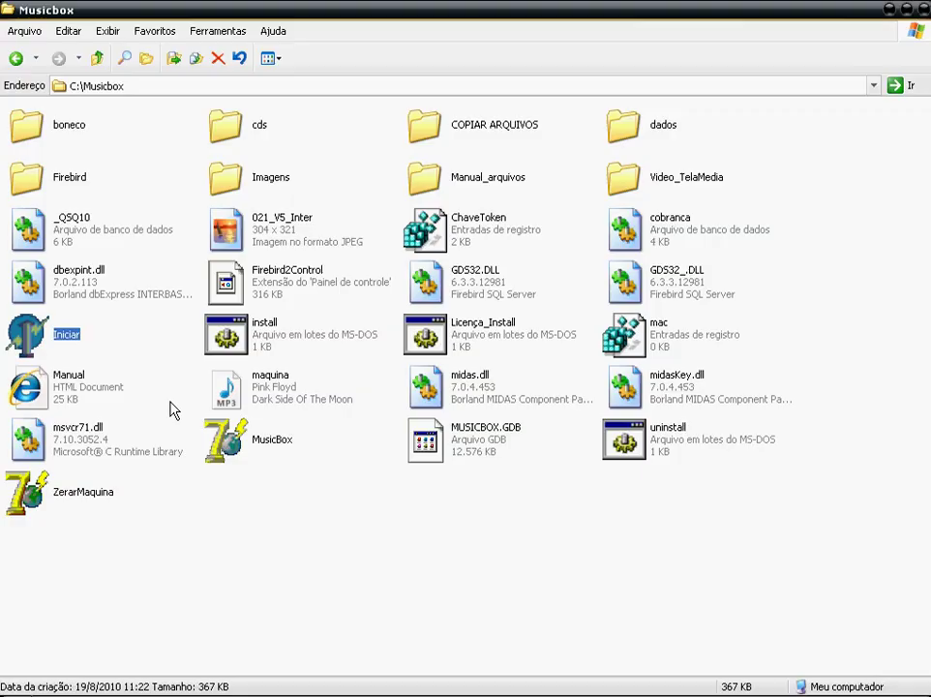
pyautogui.hotkey('alt', 'F4')
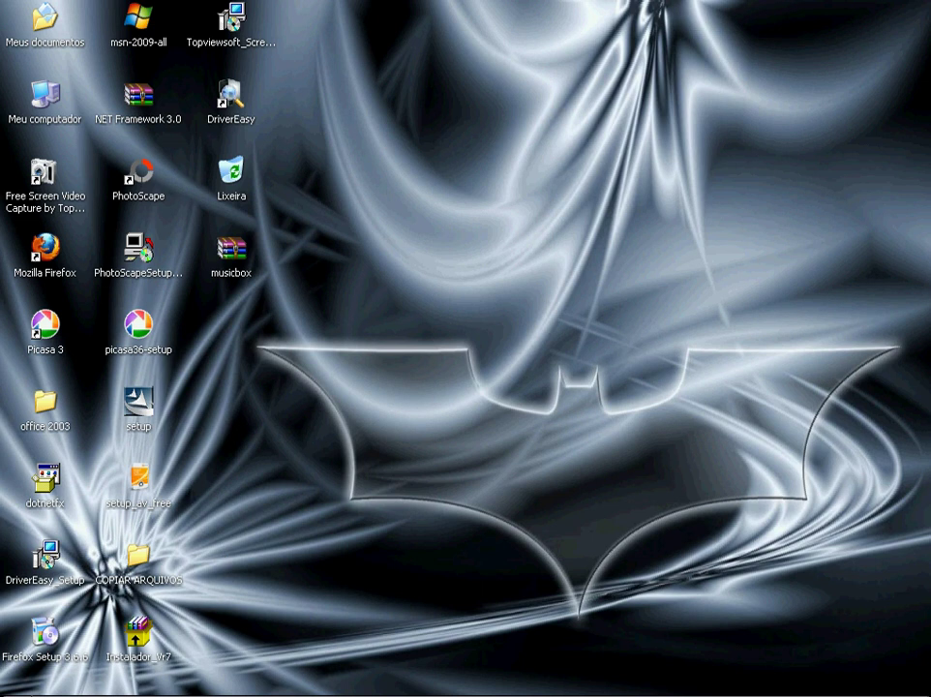